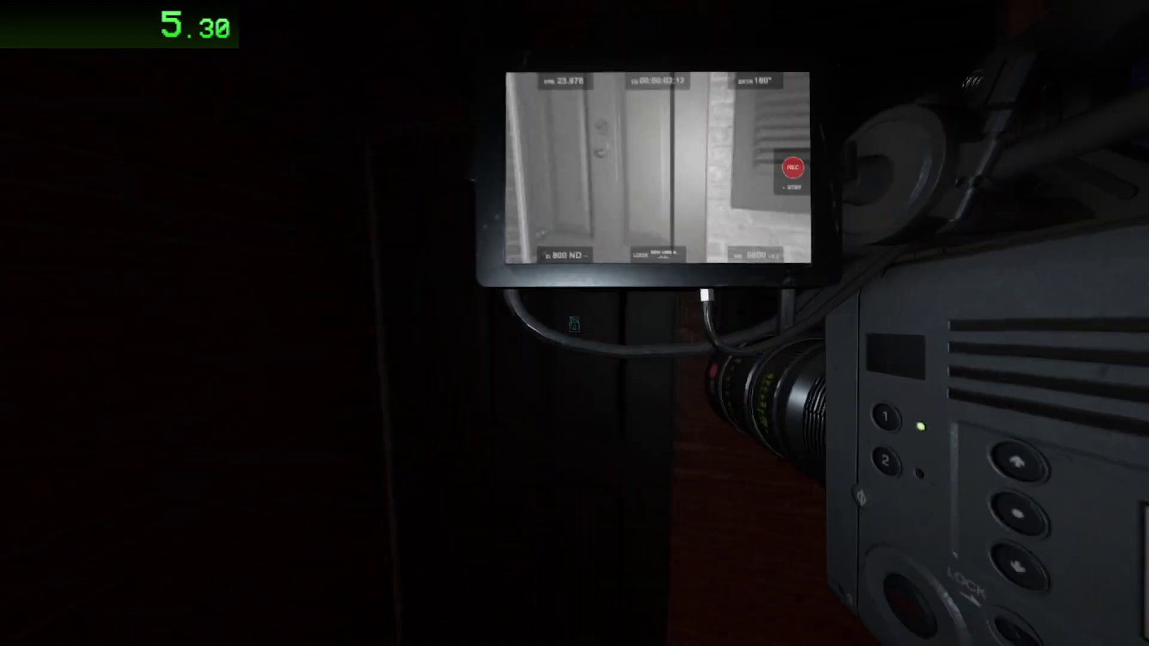
- Walk with the video camera from the living room through the kitchen and dark hallways into a dark room
key(w)
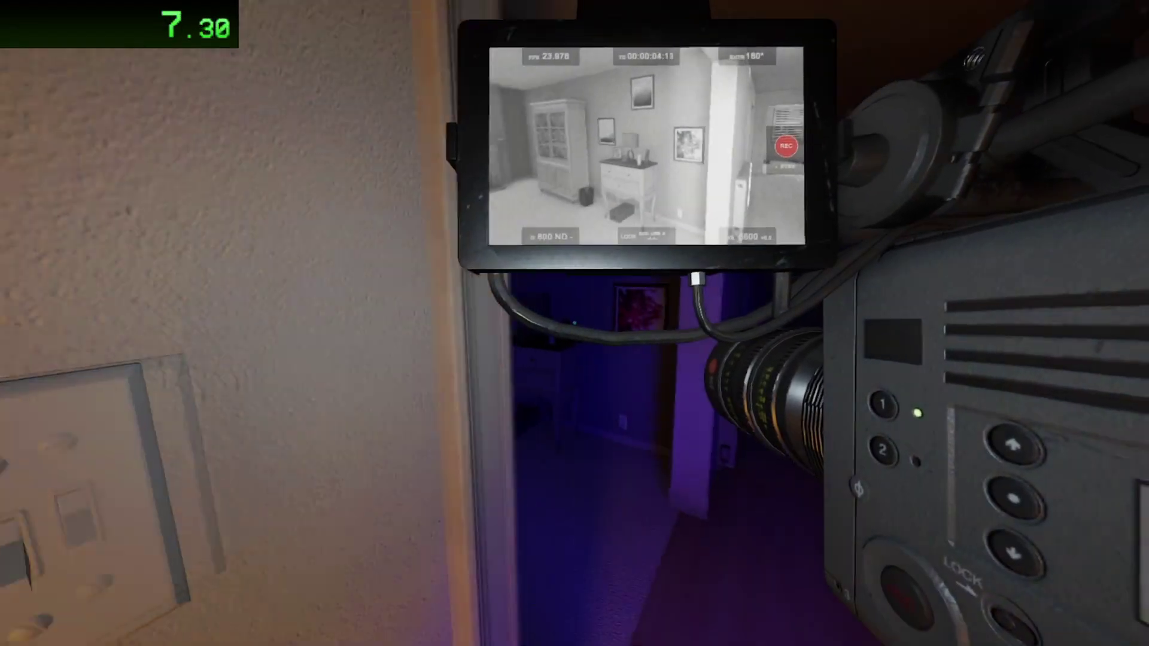
key(w)
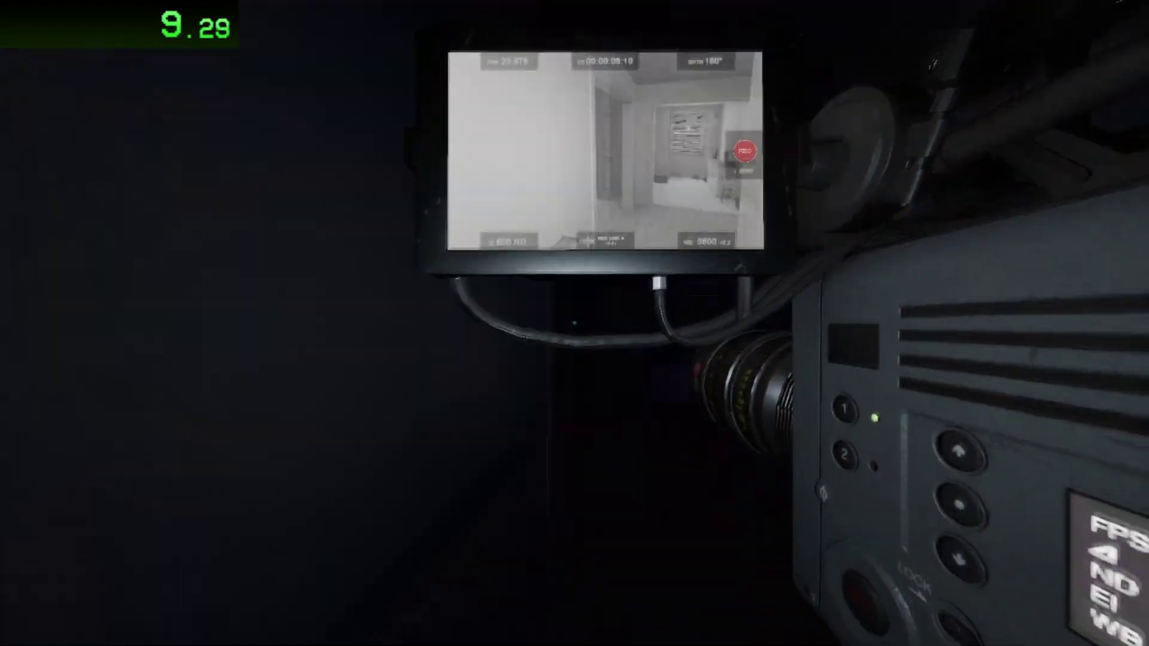
key(w)
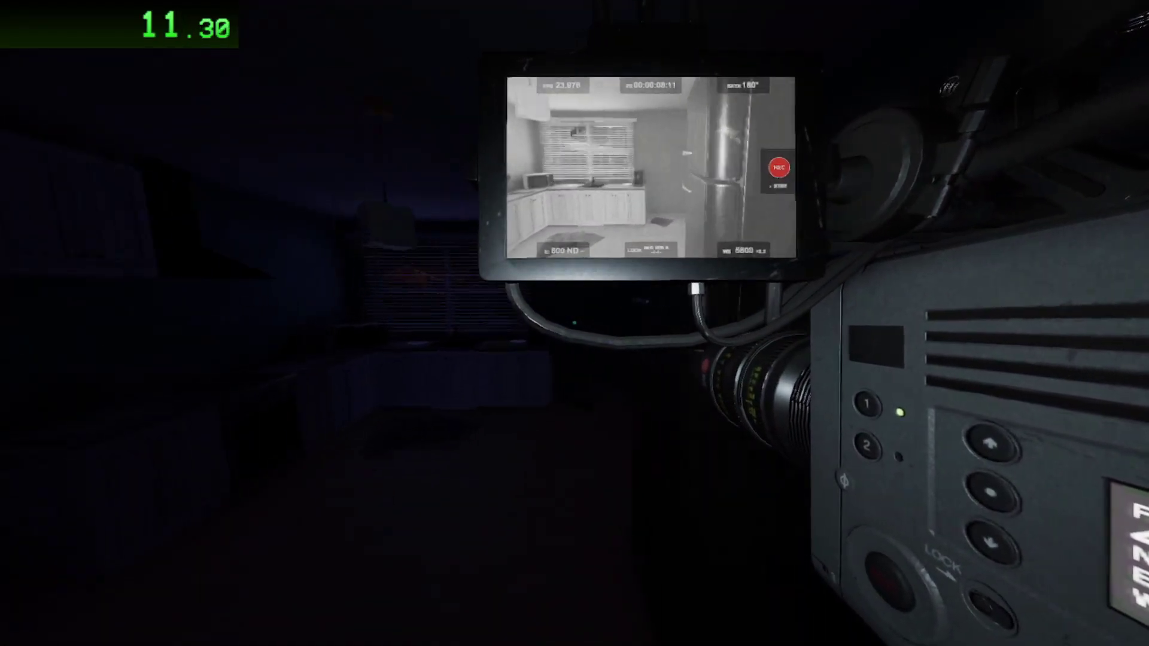
key(w)
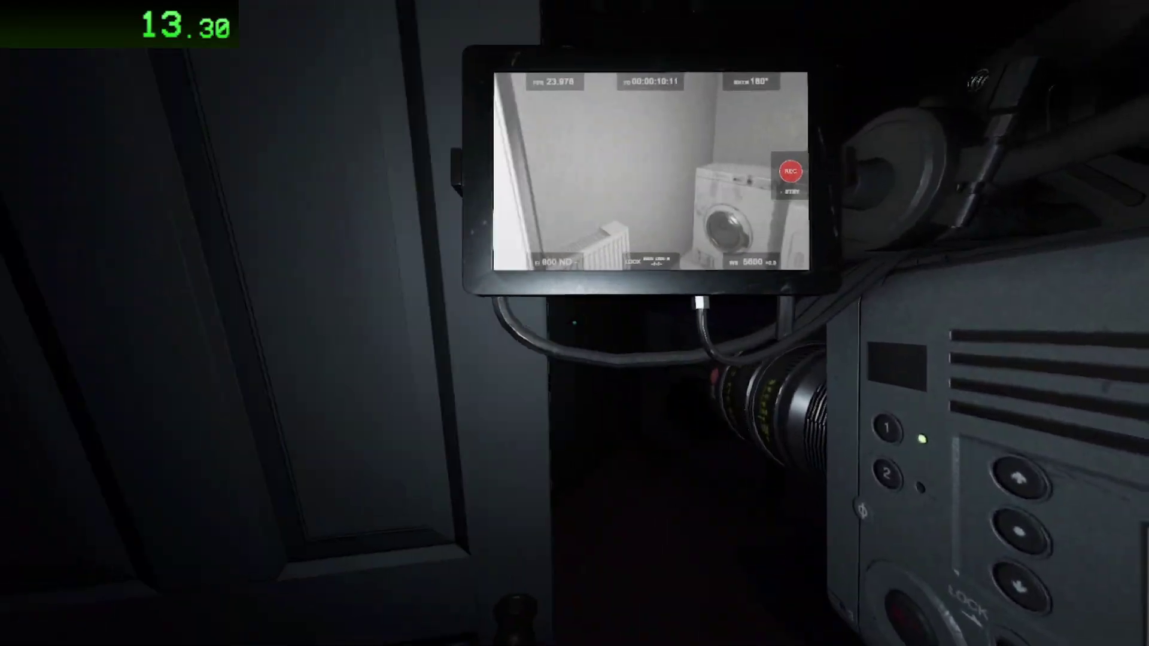
key(w)
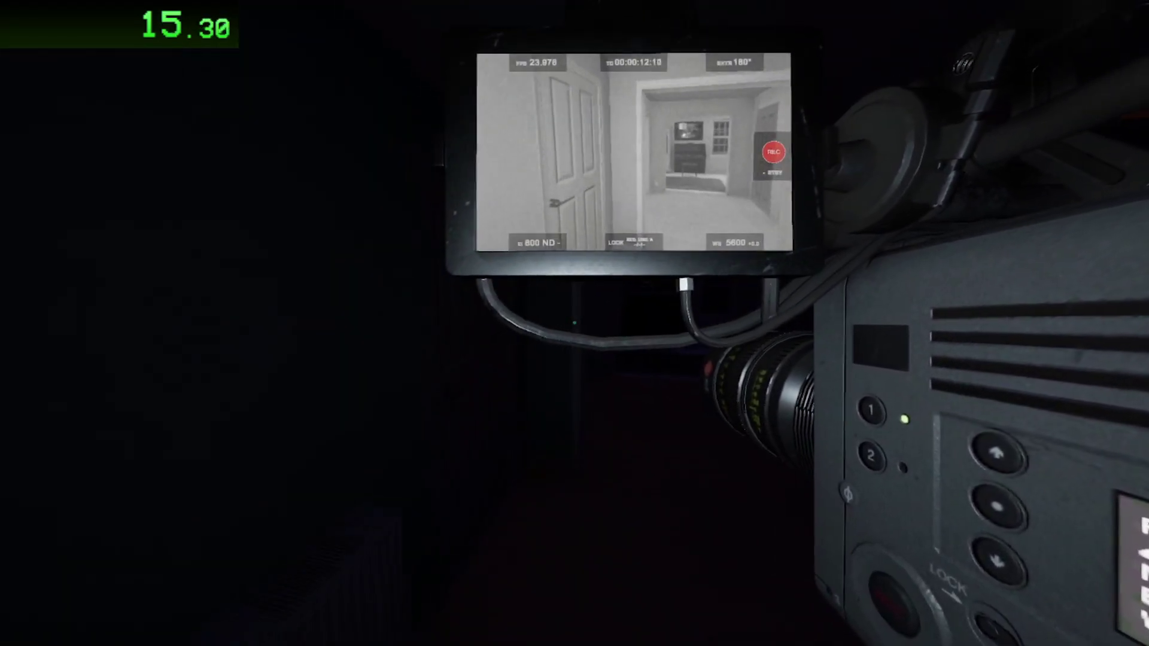
key(w)
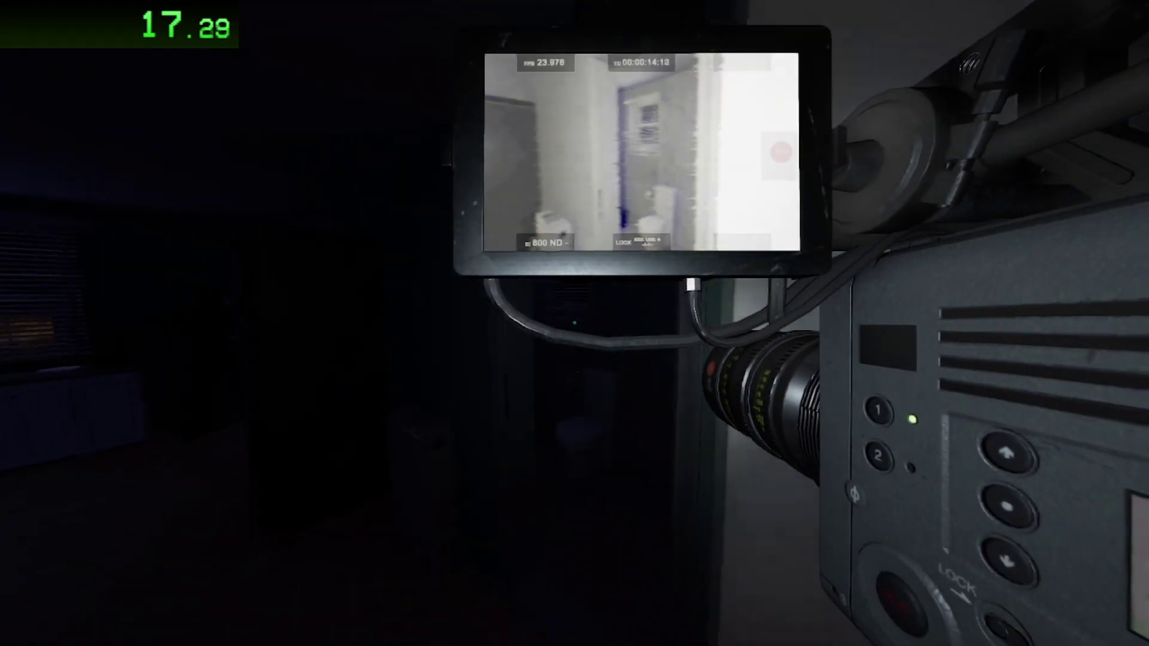
- Back off the lit doorway, then follow the crouching teammate into the lantern-lit dining room
key(w)
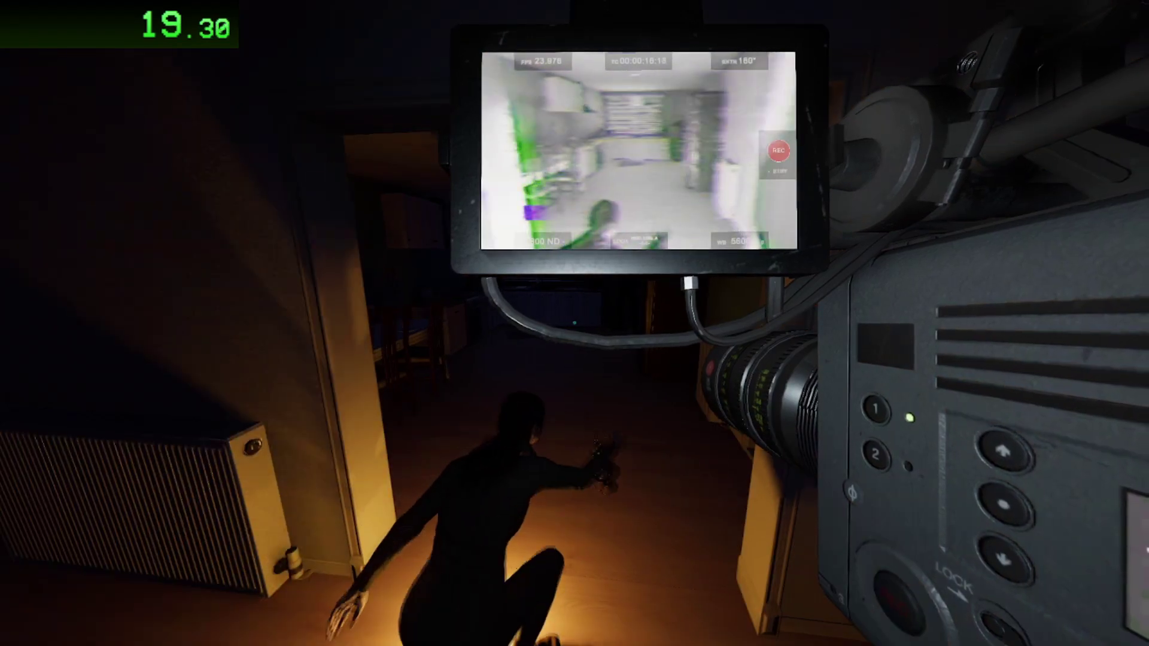
key(s)
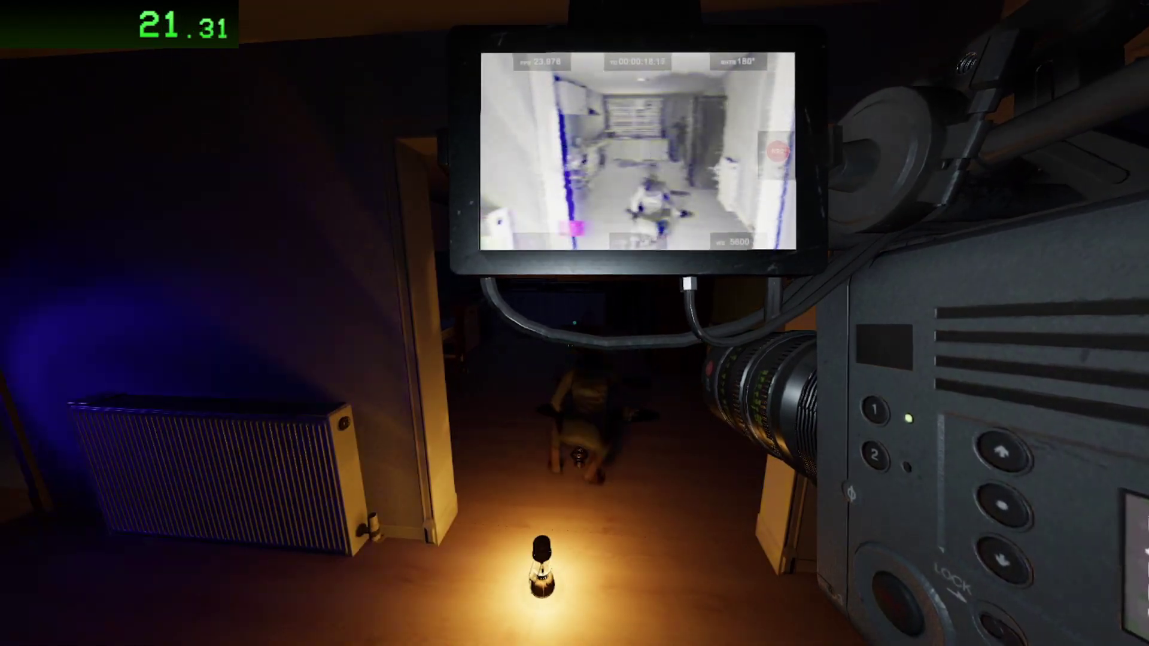
key(w)
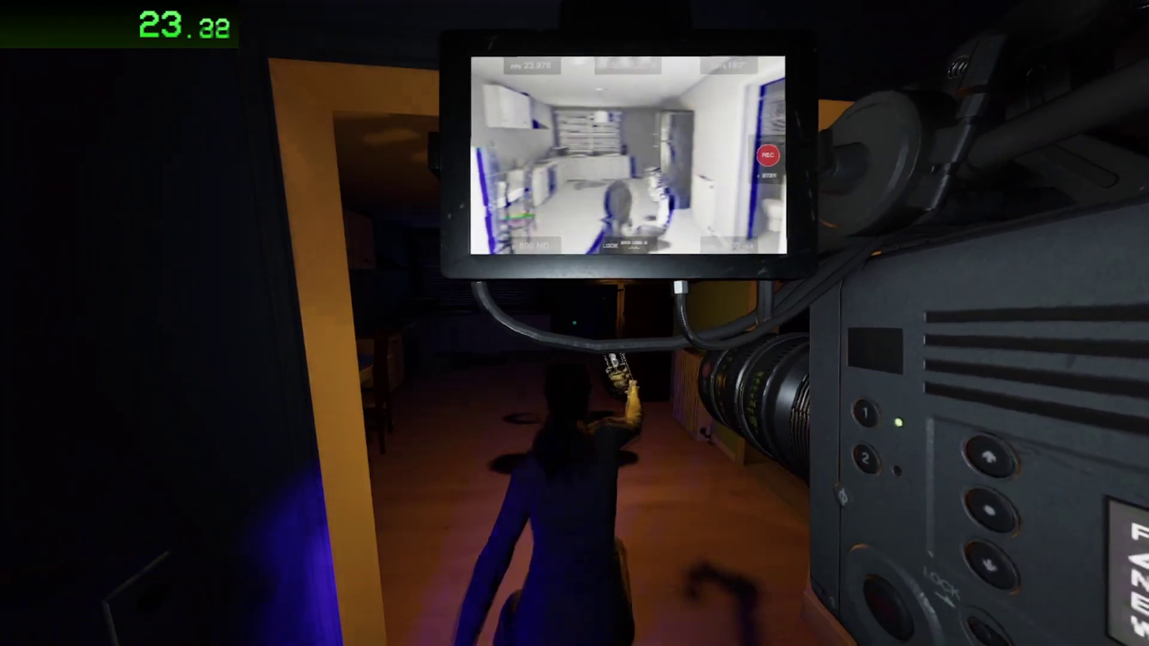
key(w)
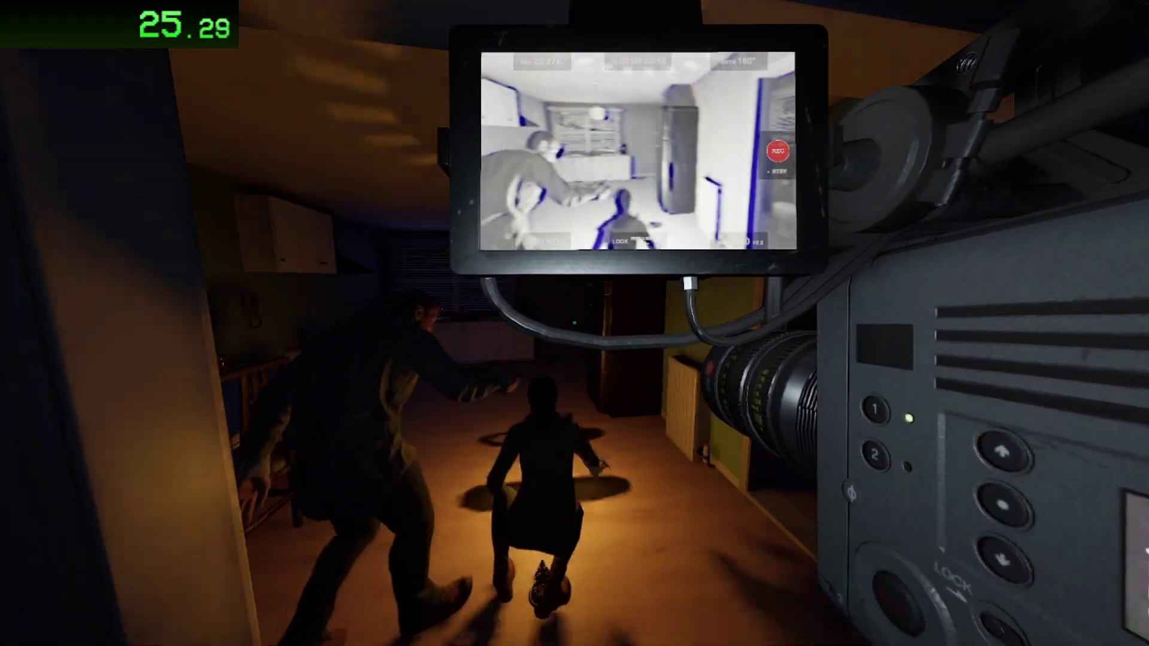
key(w)
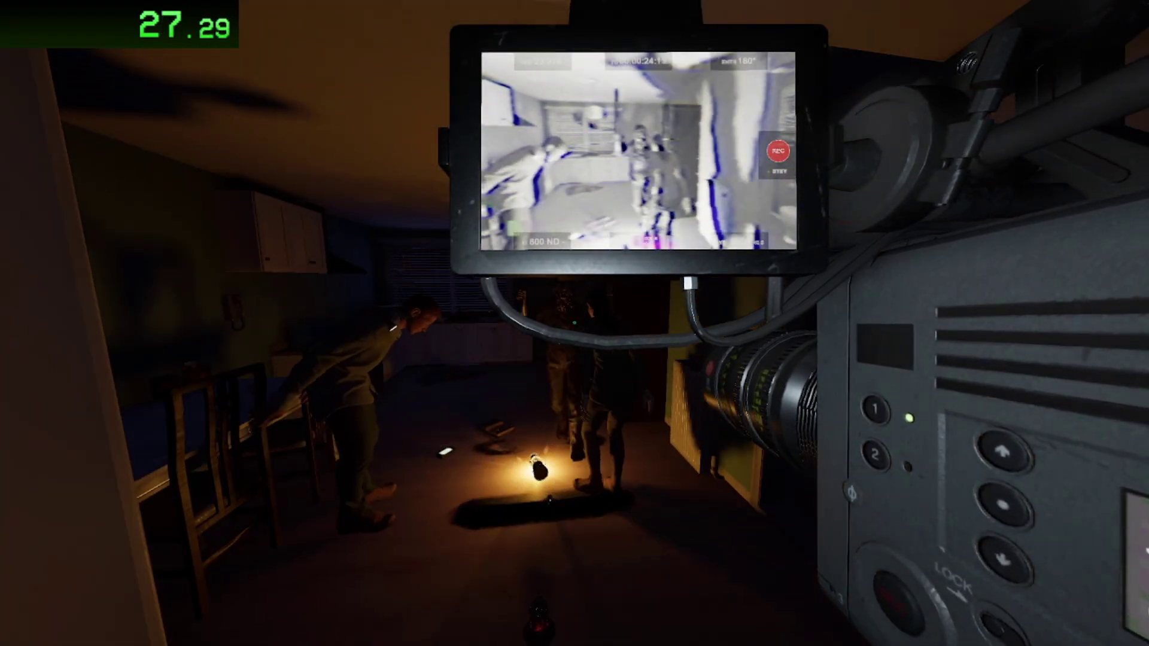
scroll(575, 324, down, 1)
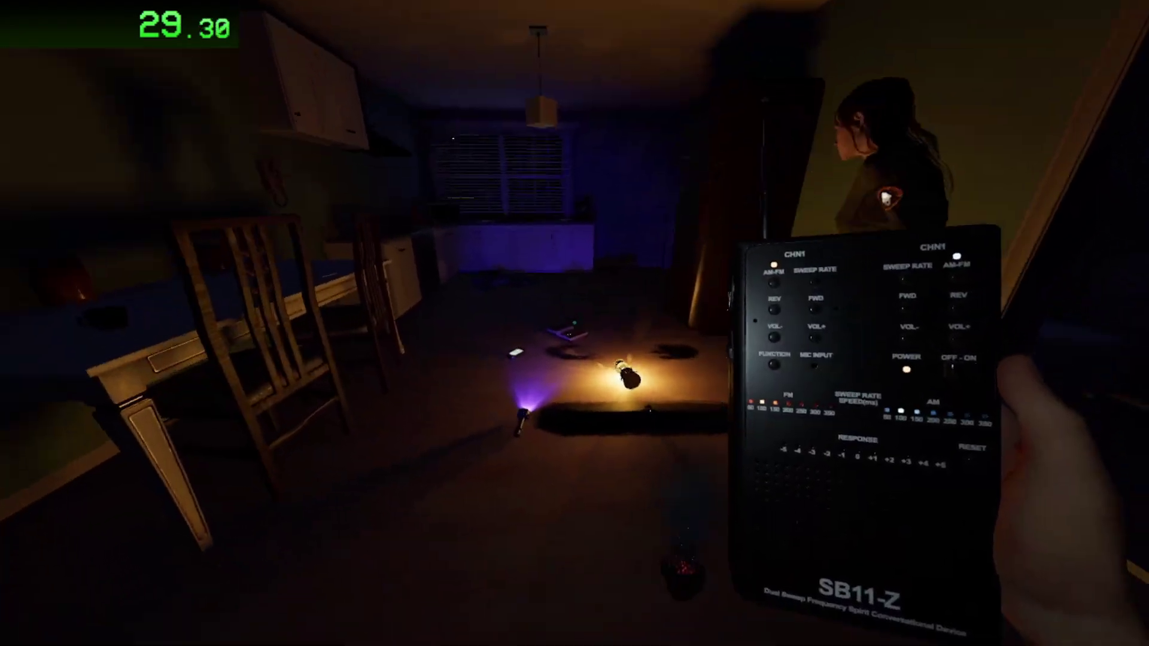
scroll(575, 323, down, 1)
- Walk past the lantern, down the hallway and across the porch up into the truck
key(w)
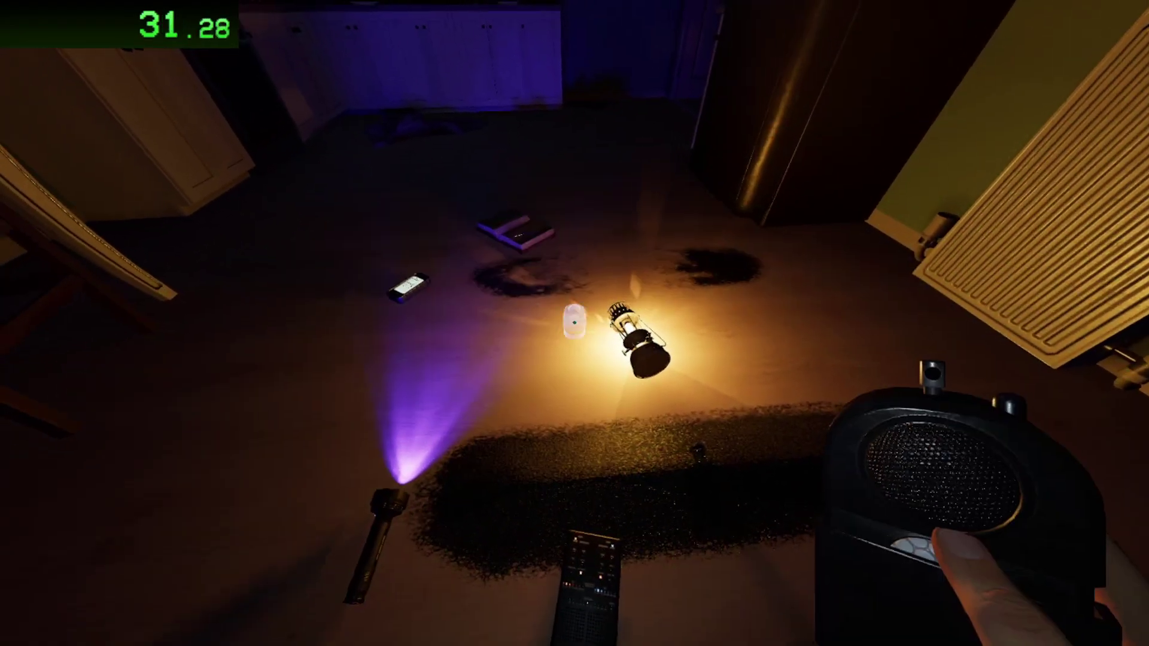
key(w)
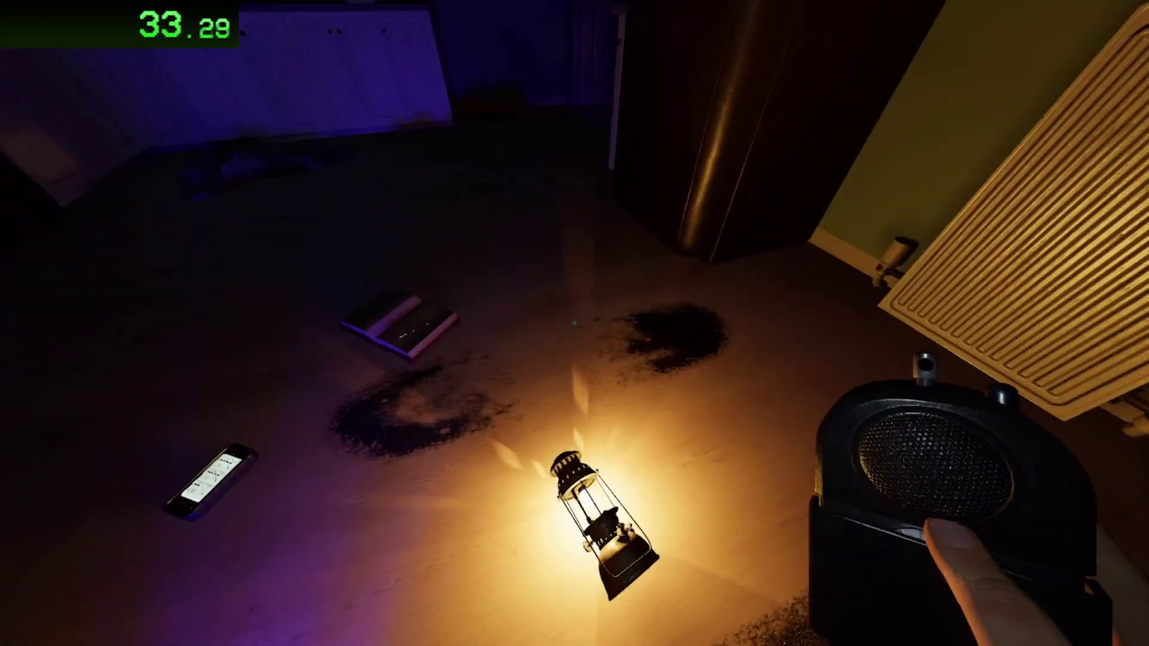
key(w)
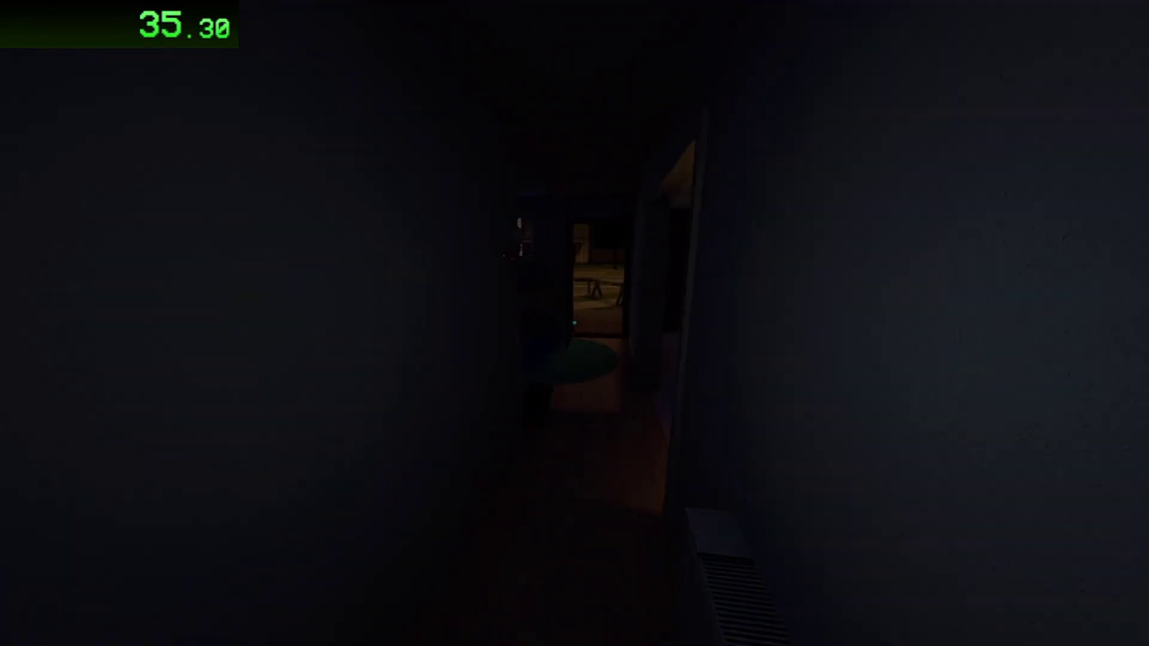
key(w)
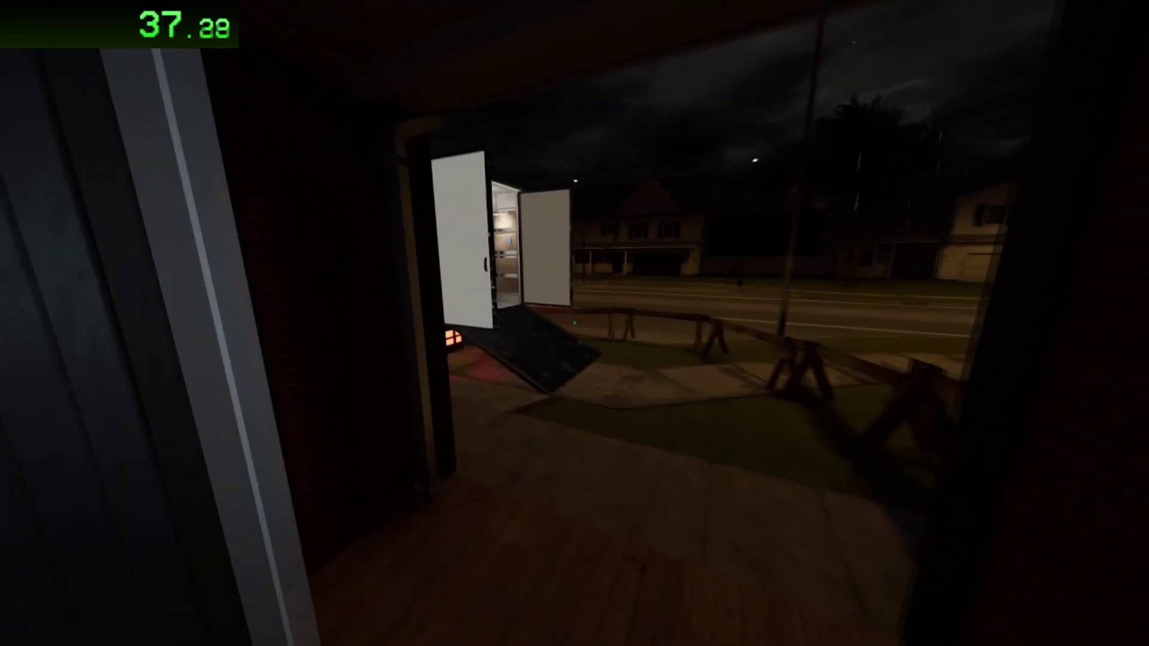
key(w)
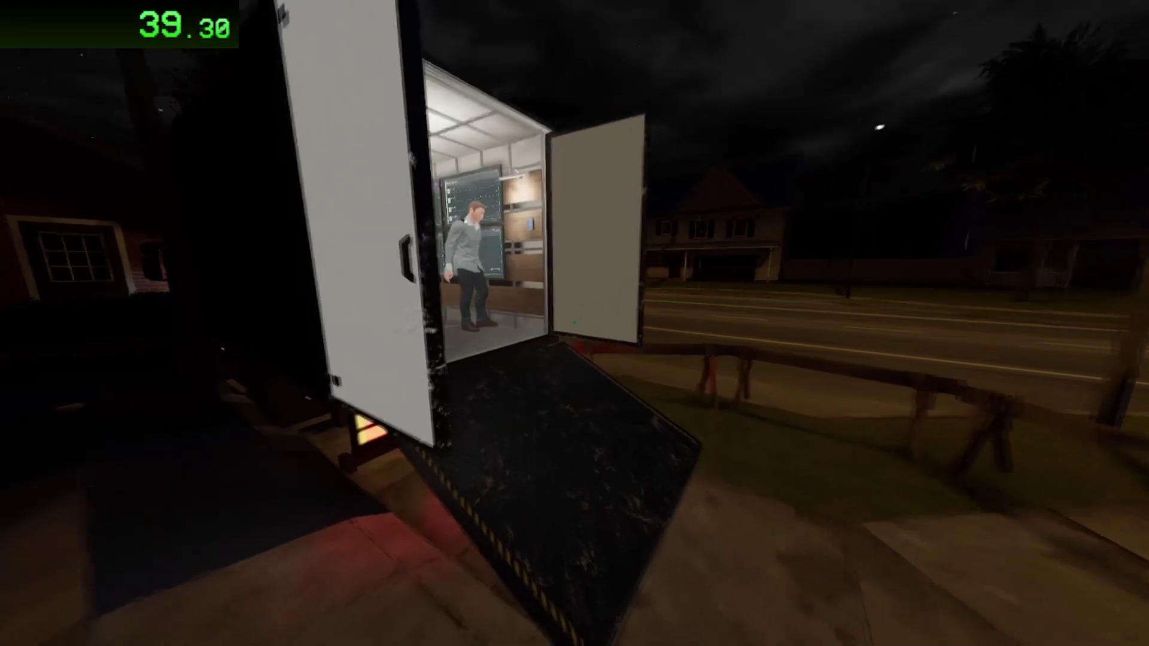
key(w)
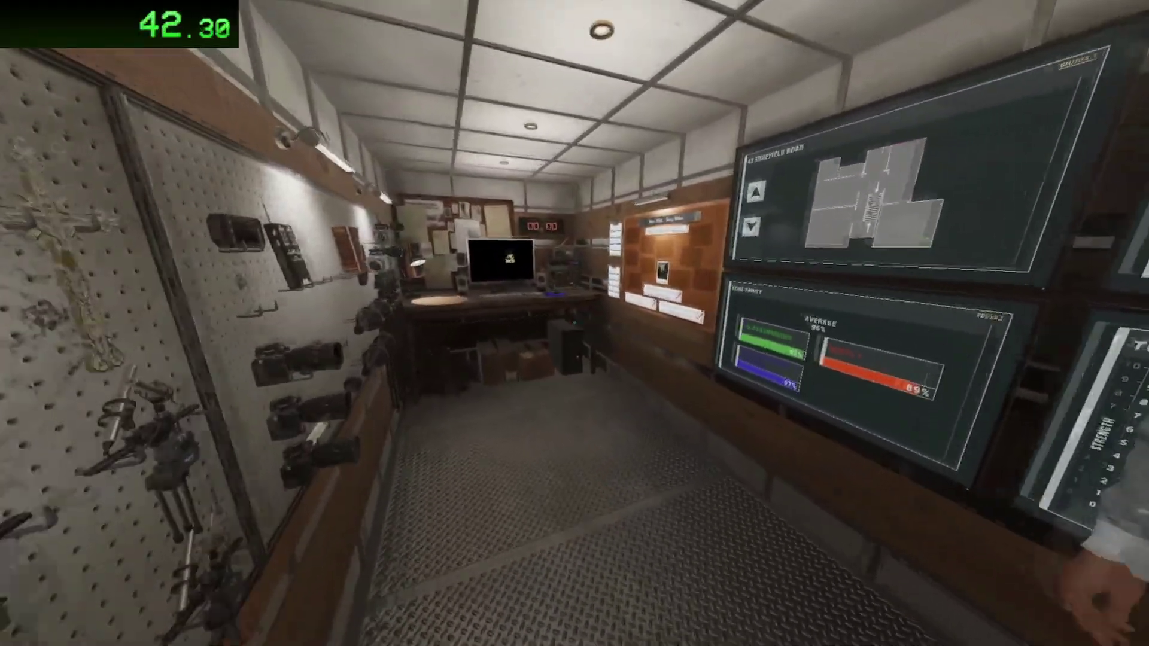
- Record the ghost type on the journal's Evidence page, then close the journal and walk down the truck
key(j)
click(585, 39)
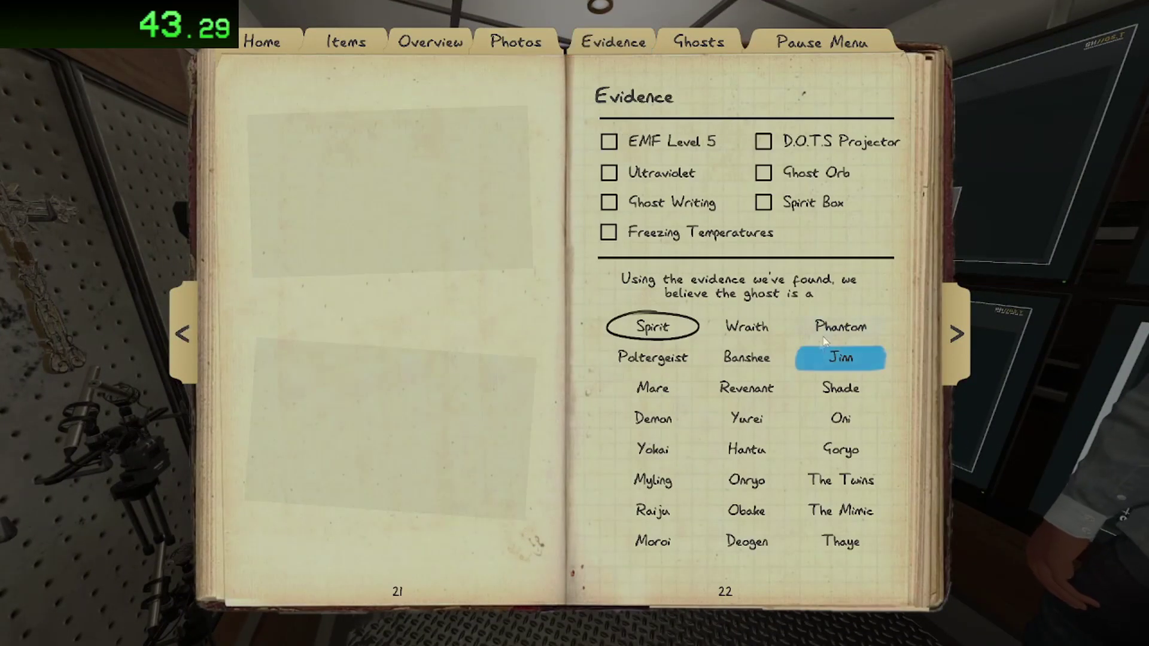
key(j)
key(j)
key(j)
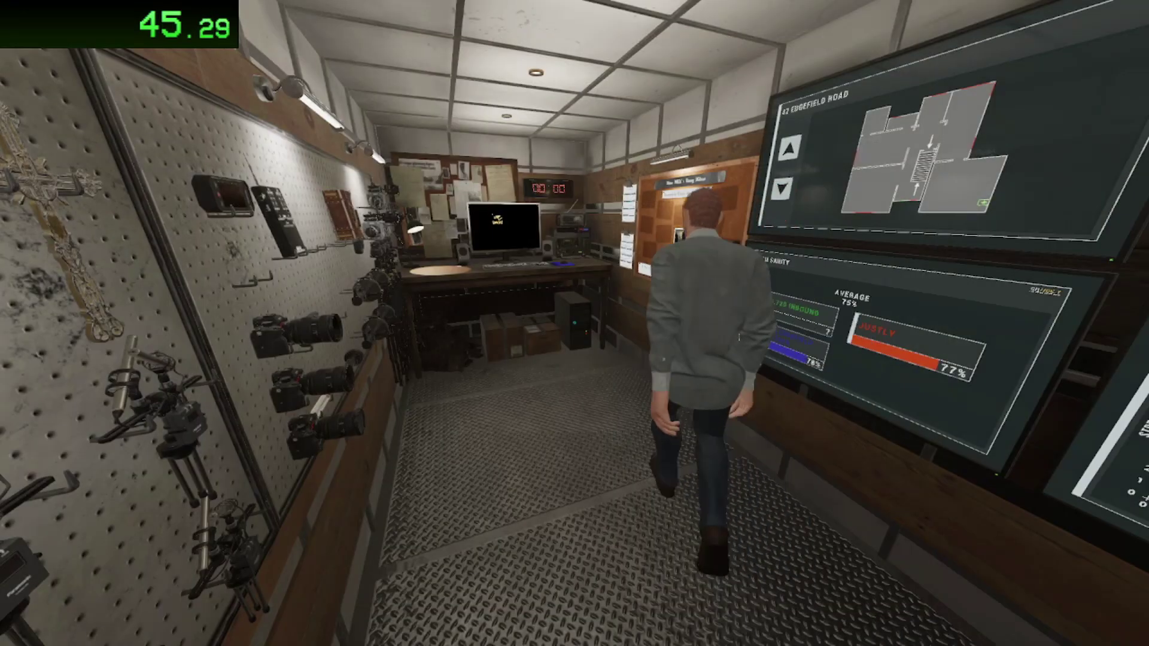
key(w)
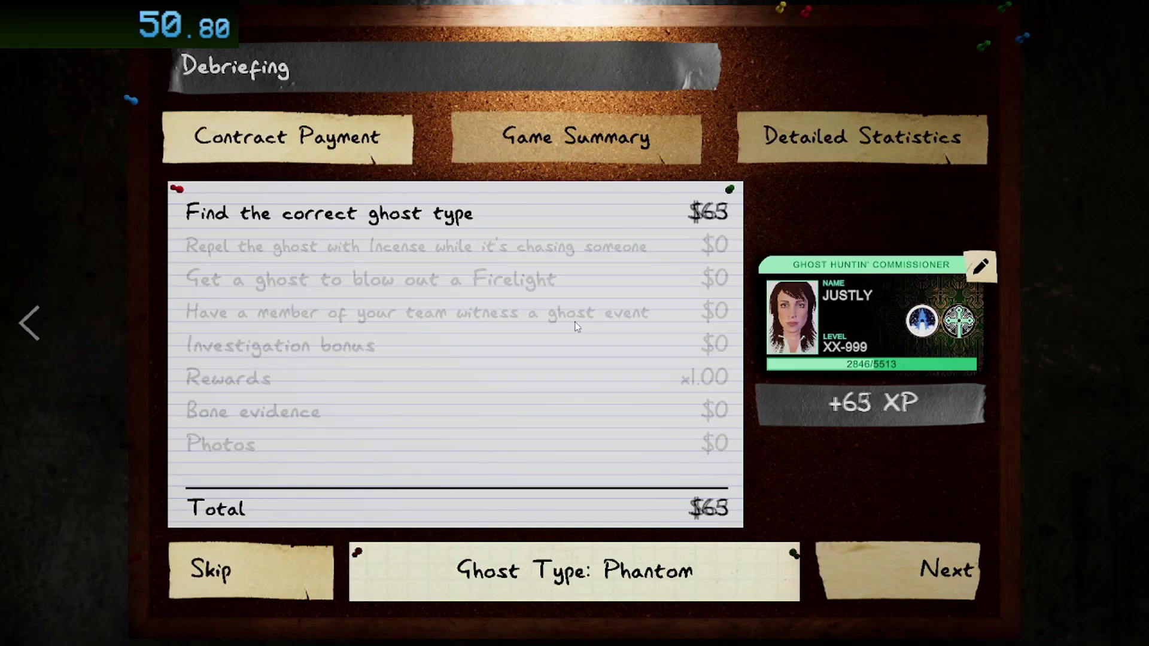
- Choose Next on the Debriefing board showing Phantom and the $65 payment
click(889, 582)
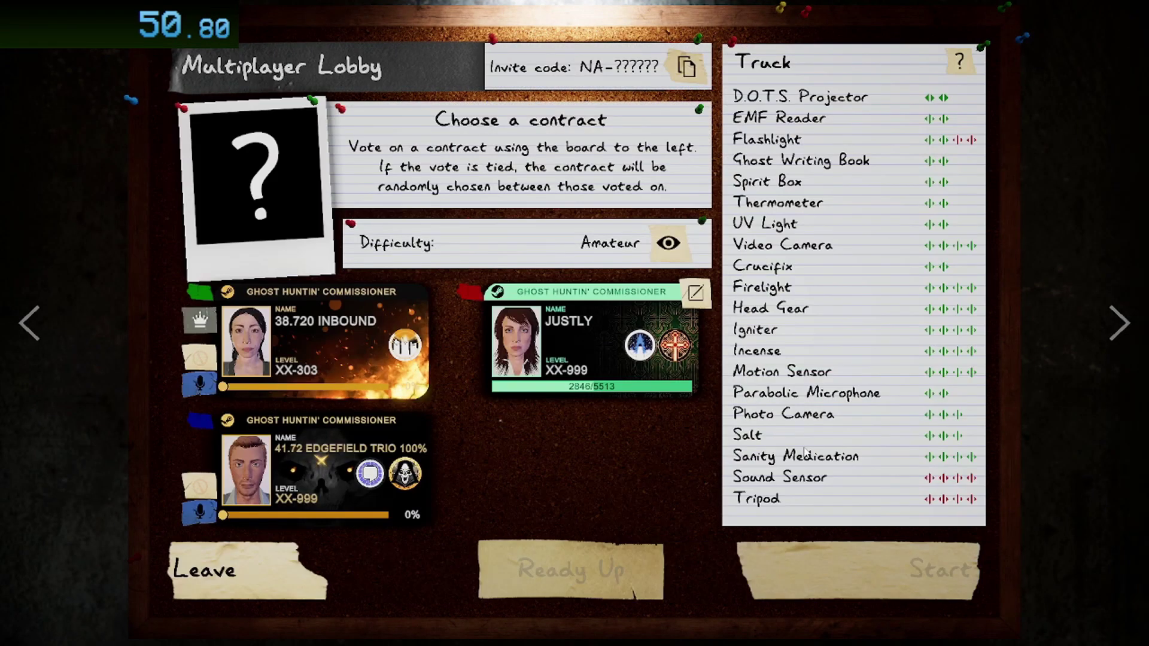